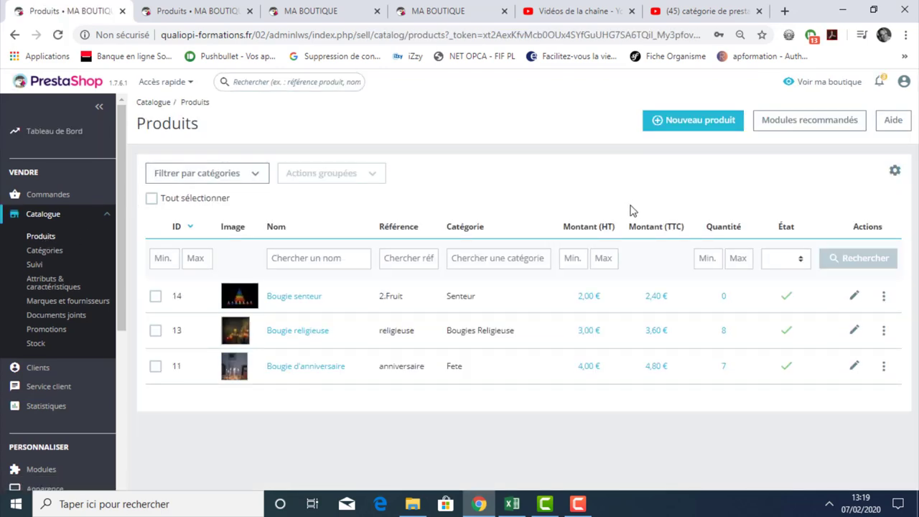
# Create a new catalogue product and name it "Nom du produit".
pyautogui.click(705, 123)
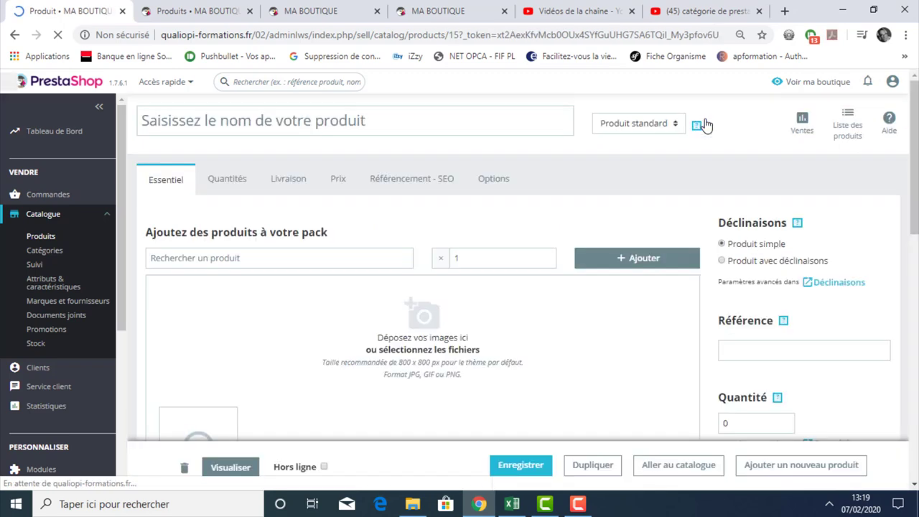
pyautogui.click(410, 118)
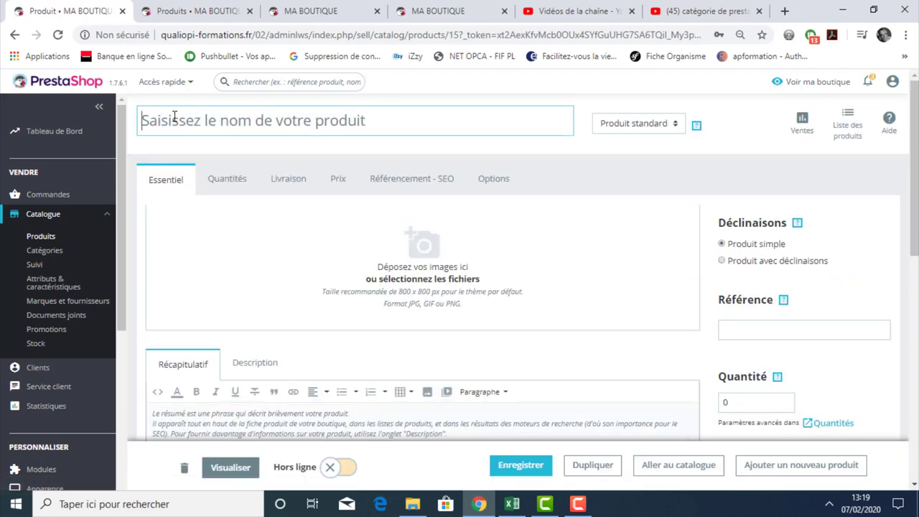
pyautogui.write('Nom d')
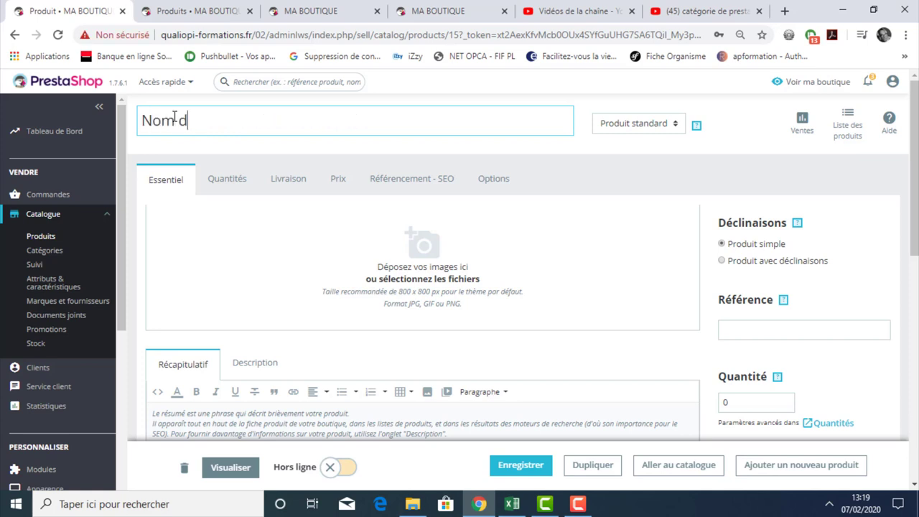
pyautogui.write('u produit')
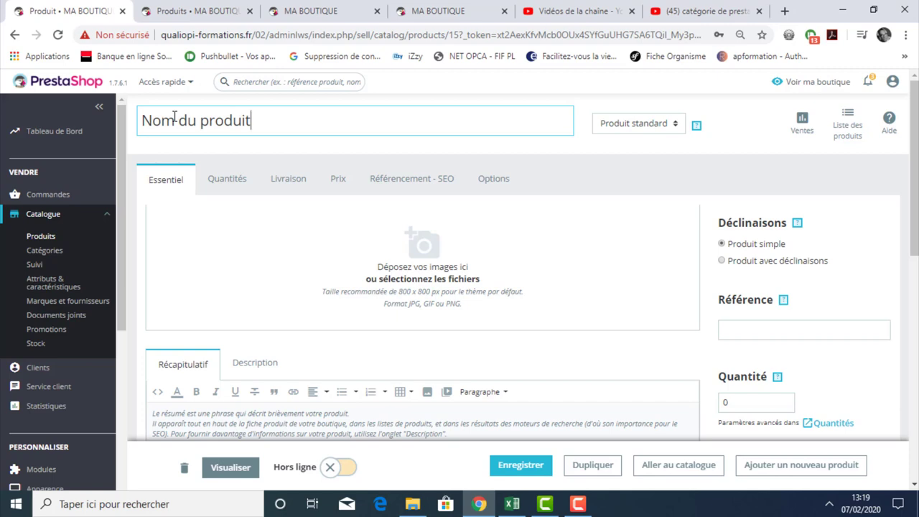
# Upload the desktop image "hghgh hg hg hg hg h.jpg" as the product's picture.
pyautogui.click(427, 255)
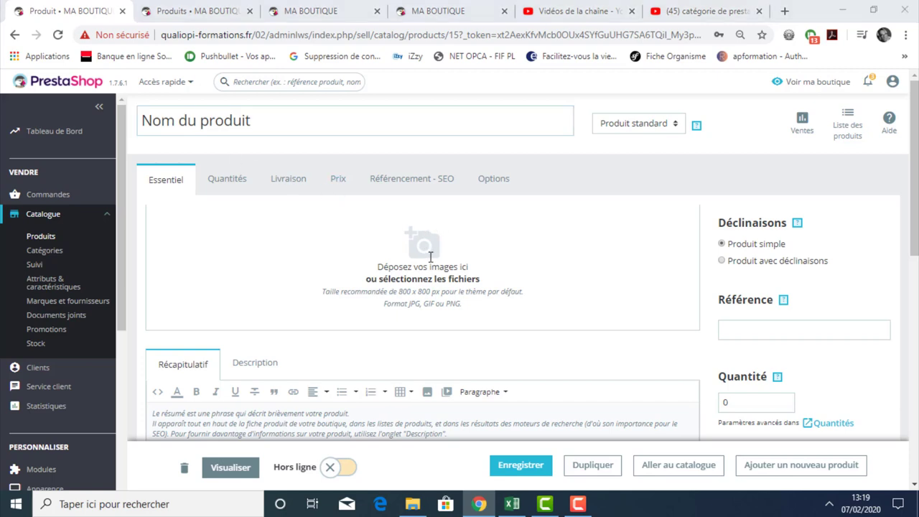
pyautogui.moveTo(618, 183); pyautogui.dragTo(641, 282)
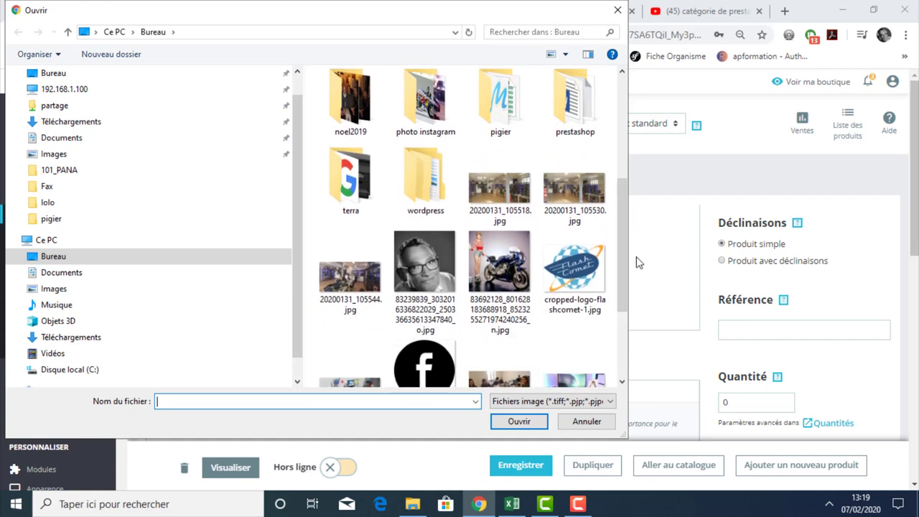
pyautogui.moveTo(622, 249)
pyautogui.mouseDown()
pyautogui.moveTo(634, 282)
pyautogui.moveTo(631, 261)
pyautogui.mouseUp()
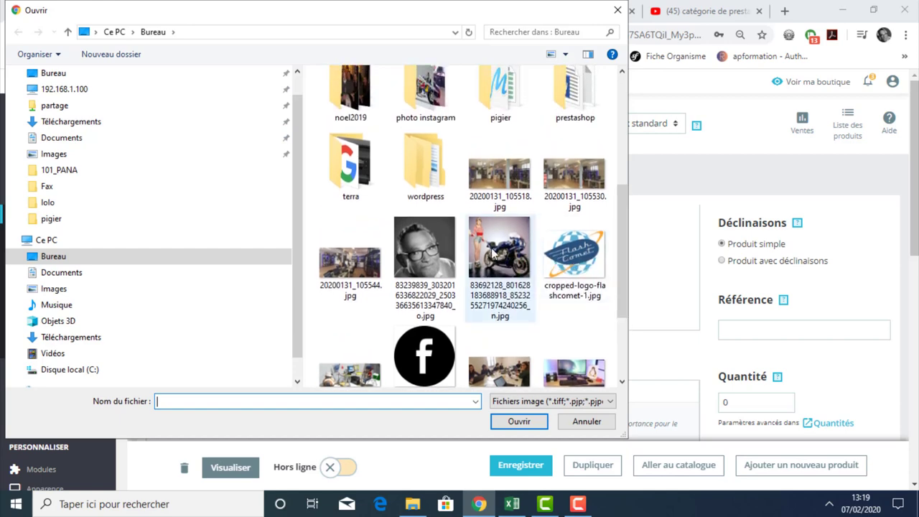
pyautogui.moveTo(624, 260); pyautogui.dragTo(636, 335)
pyautogui.click(366, 269)
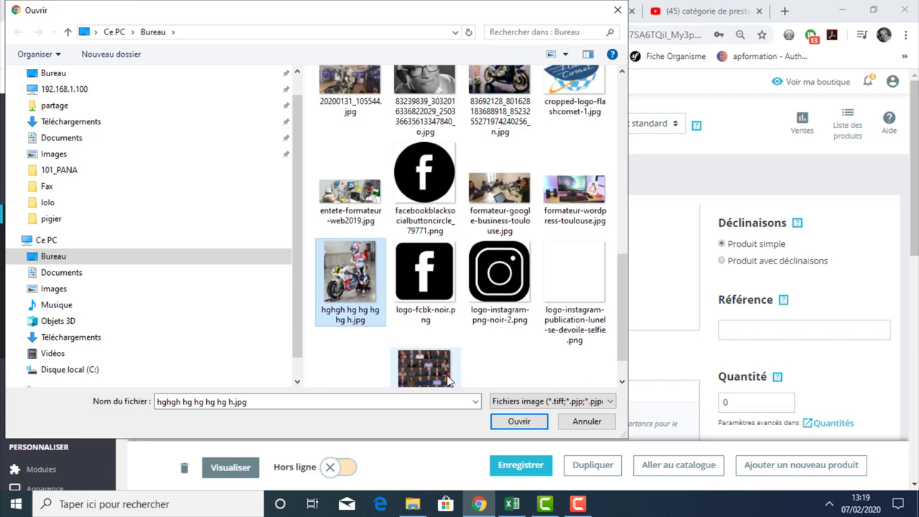
pyautogui.click(511, 424)
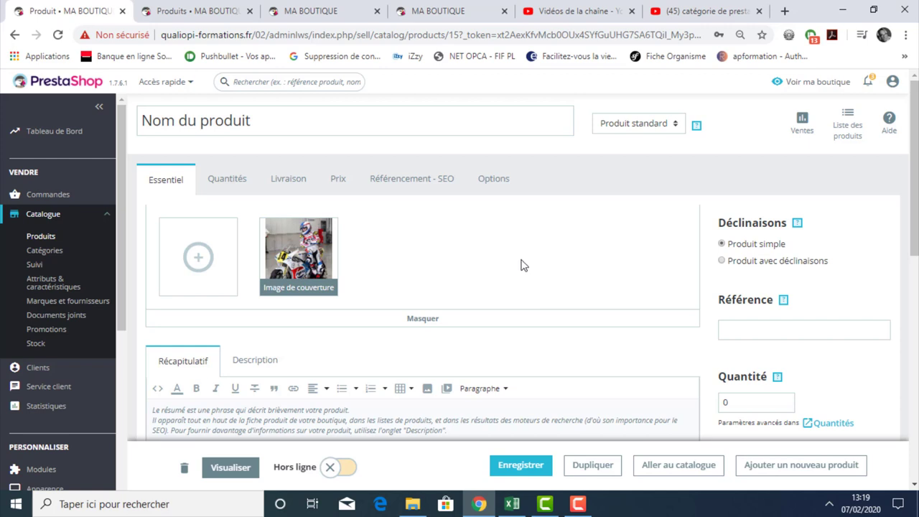
# Keep the product as a simple product with reference 0001 and quantity 10.
pyautogui.click(721, 261)
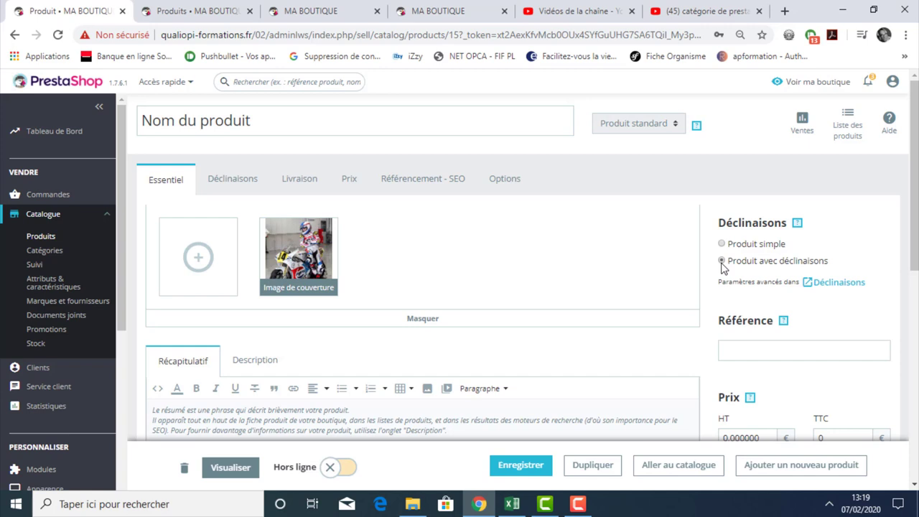
pyautogui.click(722, 244)
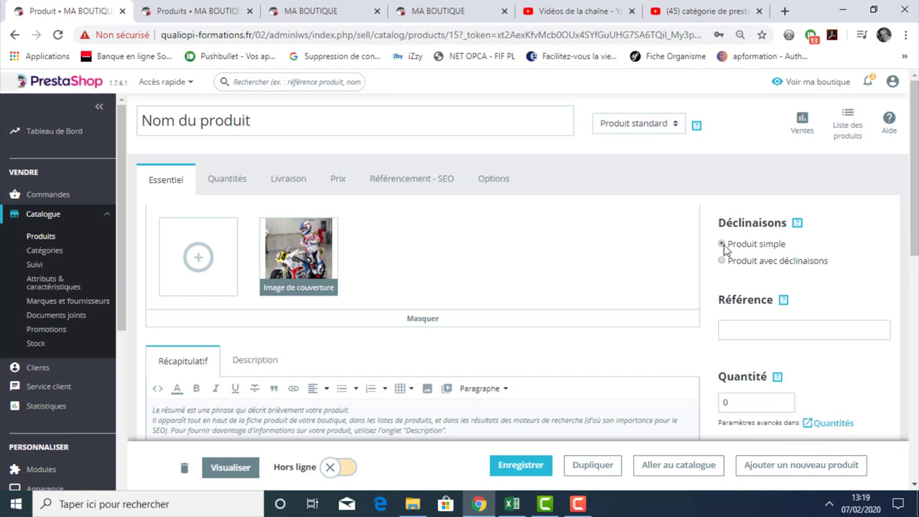
pyautogui.click(736, 328)
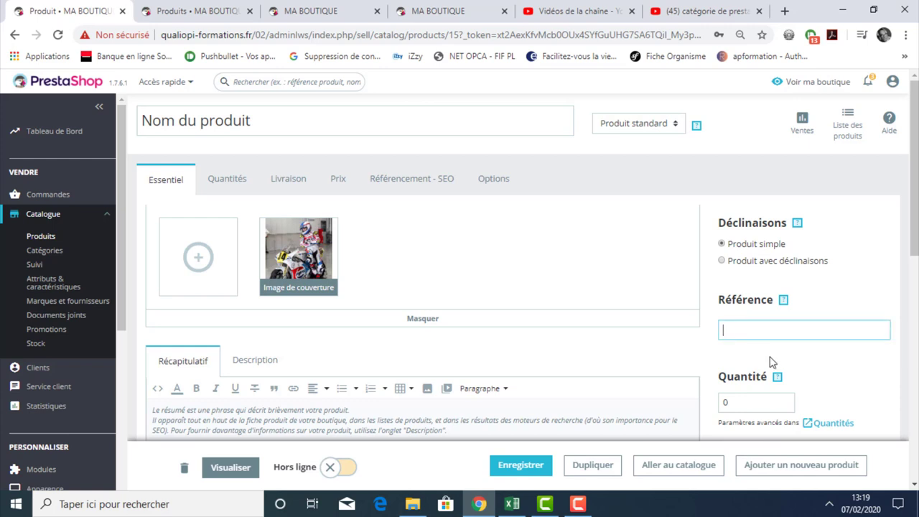
pyautogui.click(858, 351)
pyautogui.scroll(-1, 817, 398)
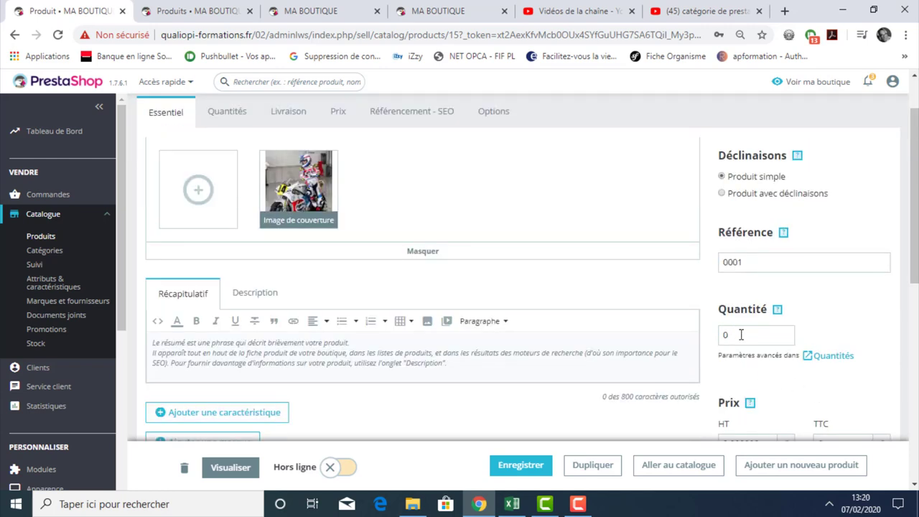
pyautogui.click(740, 334)
# Enter "Texte court" as the product's summary and "Texte détaillé" as its description.
pyautogui.moveTo(155, 344); pyautogui.dragTo(487, 376)
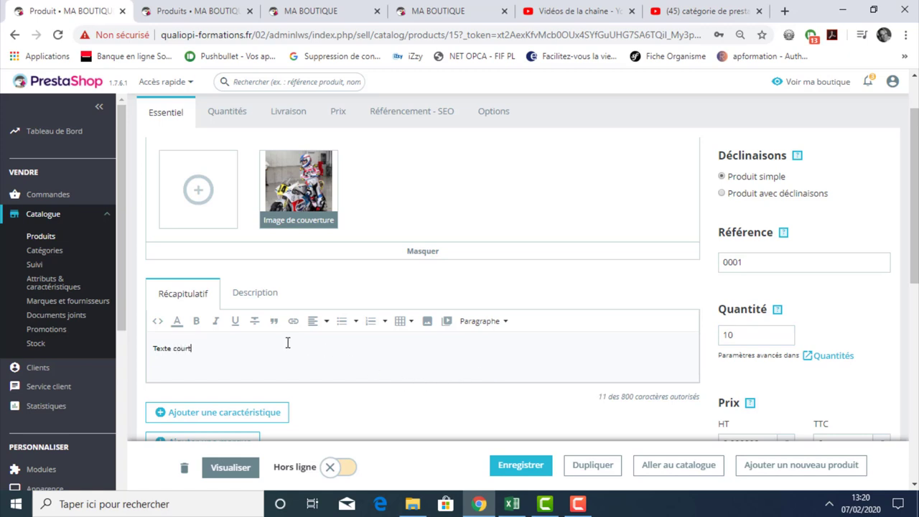
pyautogui.click(257, 295)
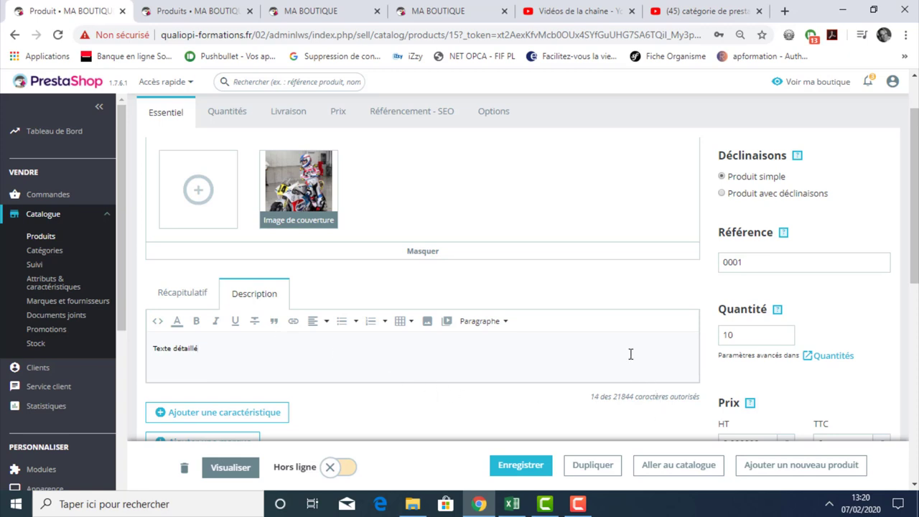
# Set the product's tax-excluded price to 100 € and check the available tax rules, keeping FR Taux standard (20%).
pyautogui.scroll(-1, 630, 354)
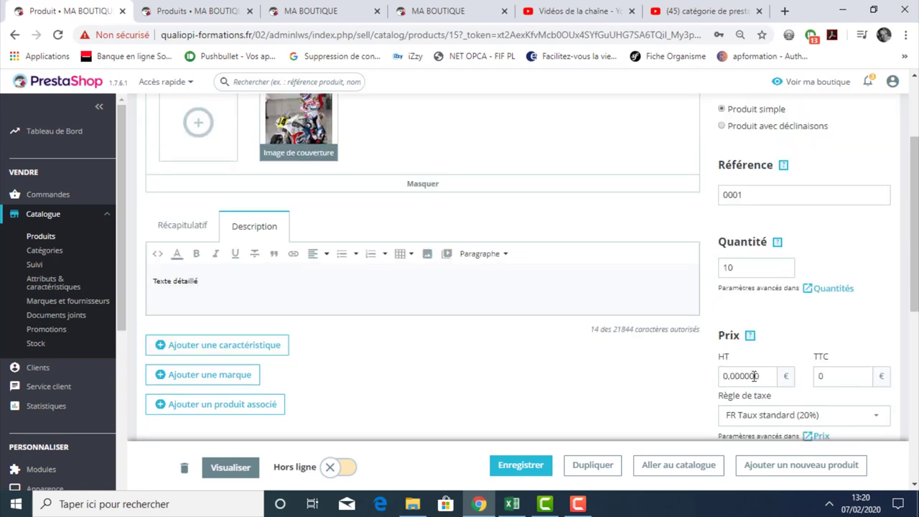
pyautogui.moveTo(754, 376); pyautogui.dragTo(685, 382)
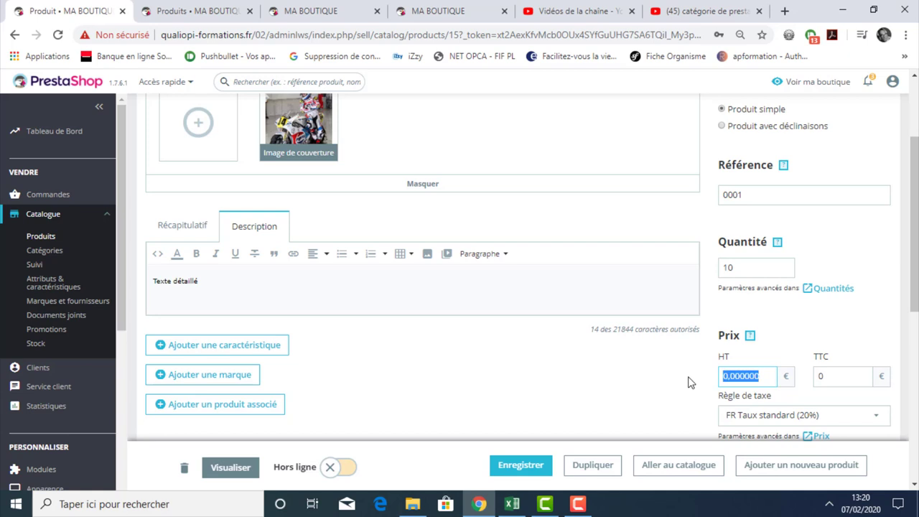
pyautogui.write('100')
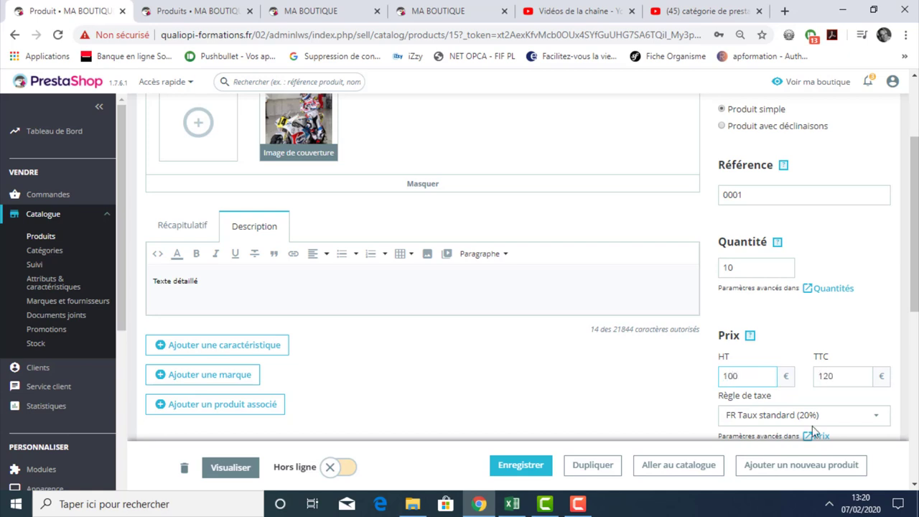
pyautogui.click(881, 326)
pyautogui.scroll(-2, 879, 328)
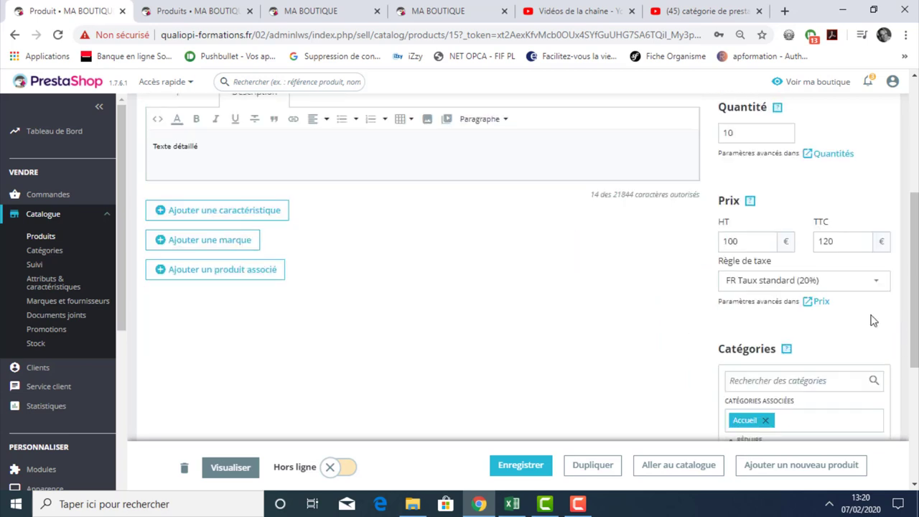
pyautogui.click(837, 283)
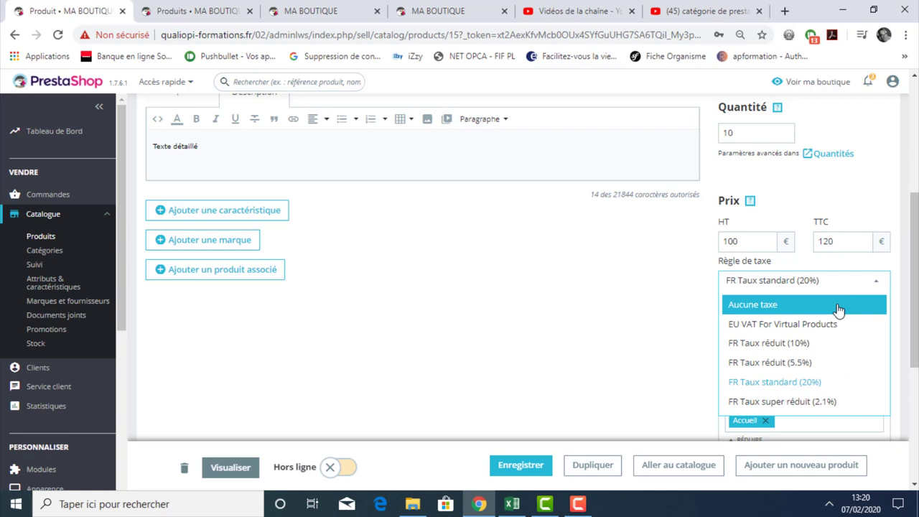
pyautogui.click(628, 312)
# Associate the product with the Anniversaire and Fete categories and put it online in the shop.
pyautogui.scroll(-1, 640, 314)
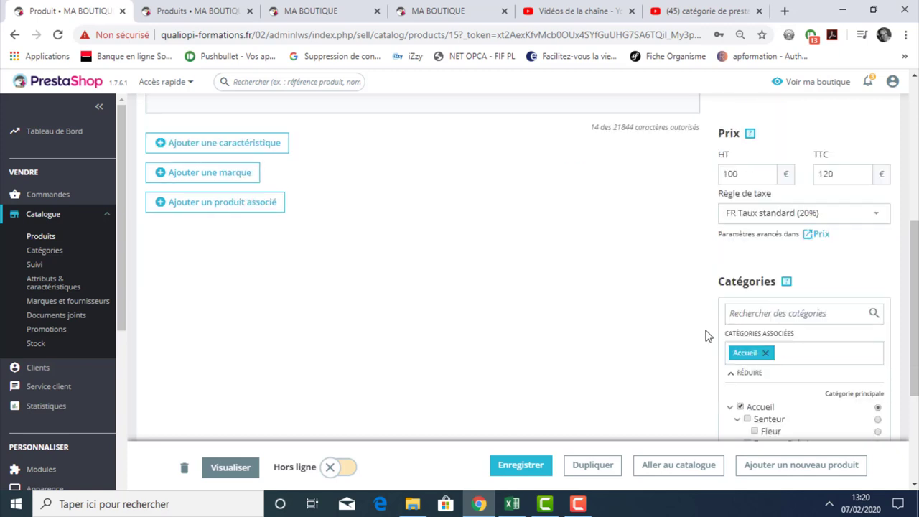
pyautogui.scroll(-2, 897, 327)
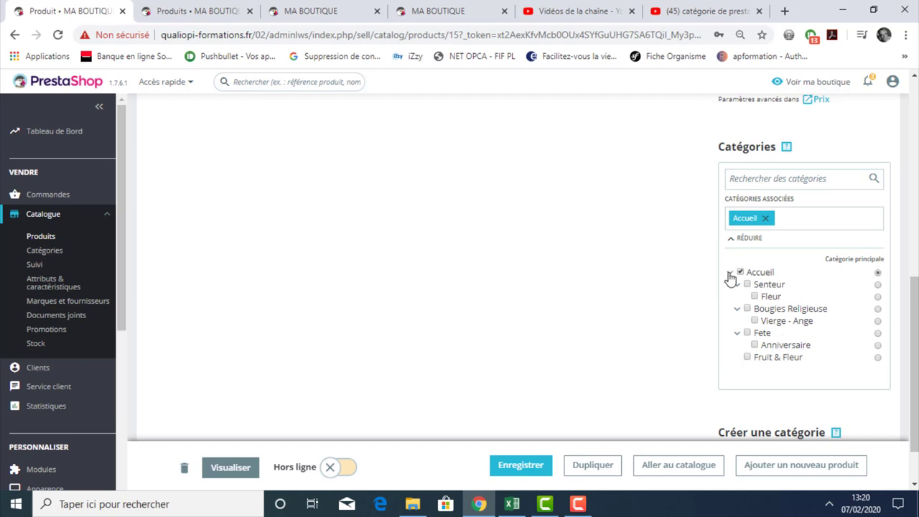
pyautogui.click(754, 345)
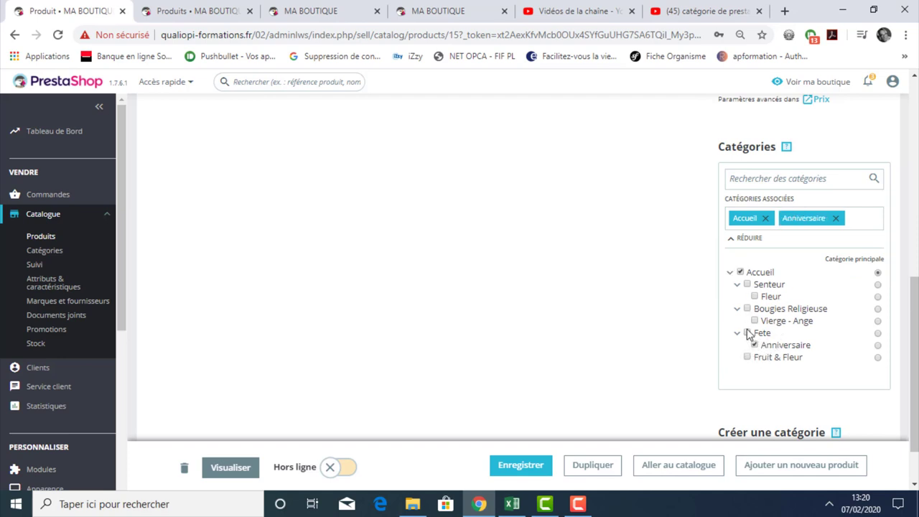
pyautogui.click(747, 333)
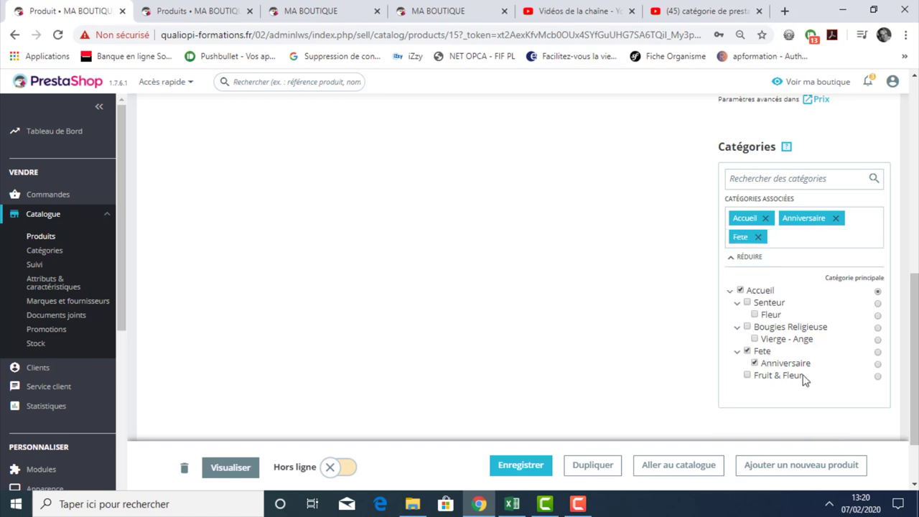
pyautogui.scroll(-1, 488, 345)
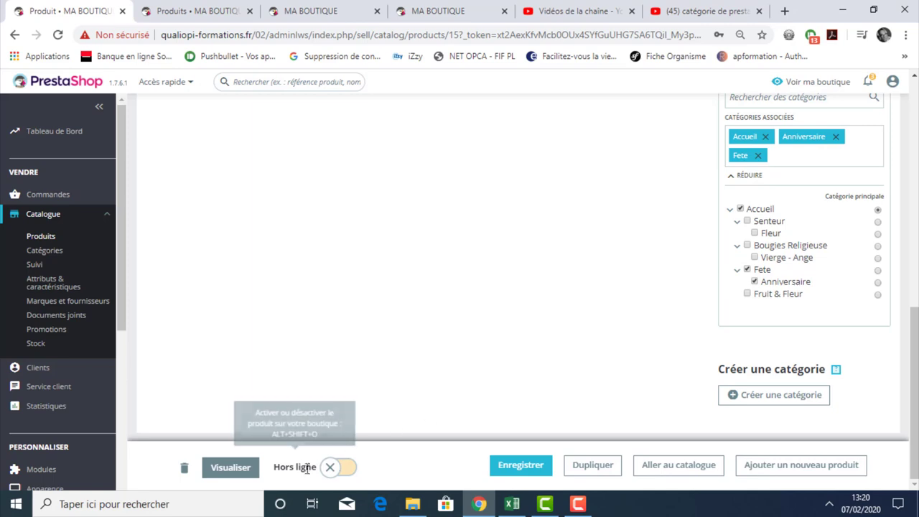
pyautogui.click(343, 468)
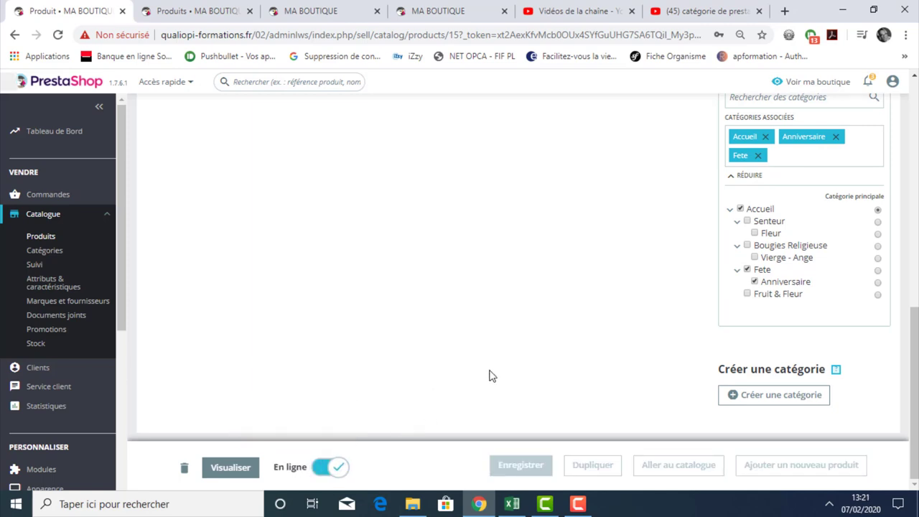
# Review the product's quantity and availability settings, and set its additional shipping fee to 10 €.
pyautogui.scroll(5, 488, 375)
pyautogui.scroll(2, 488, 375)
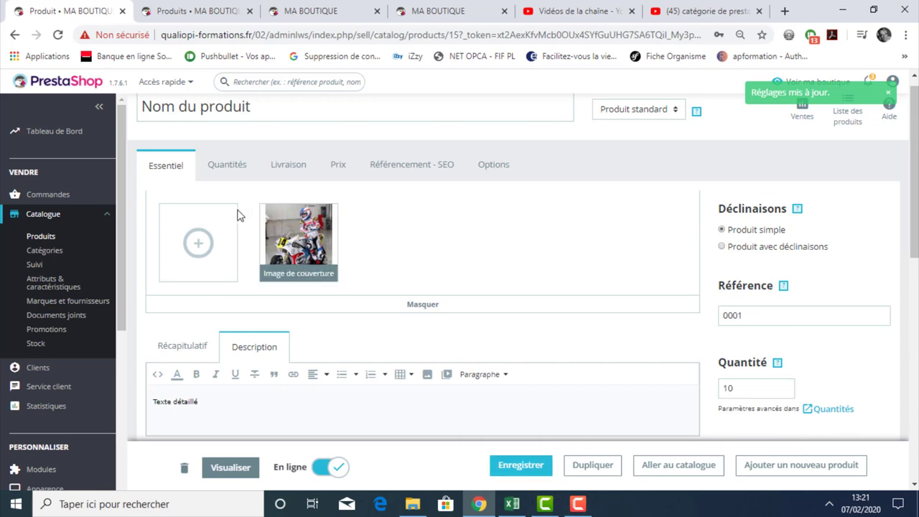
pyautogui.click(225, 167)
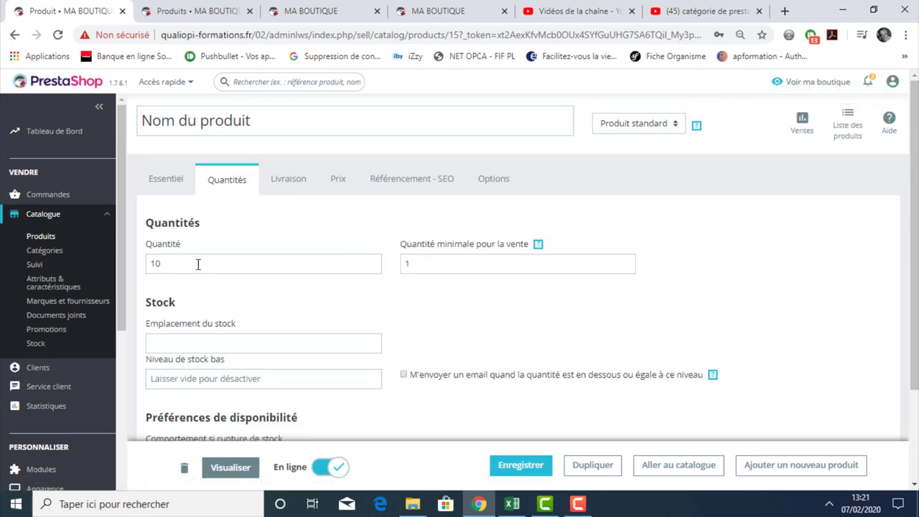
pyautogui.scroll(-2, 215, 326)
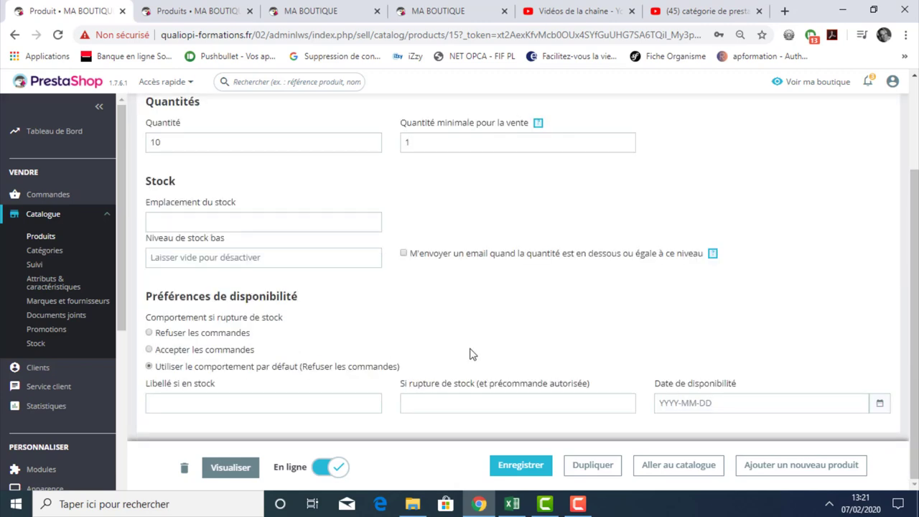
pyautogui.scroll(2, 472, 351)
pyautogui.click(288, 181)
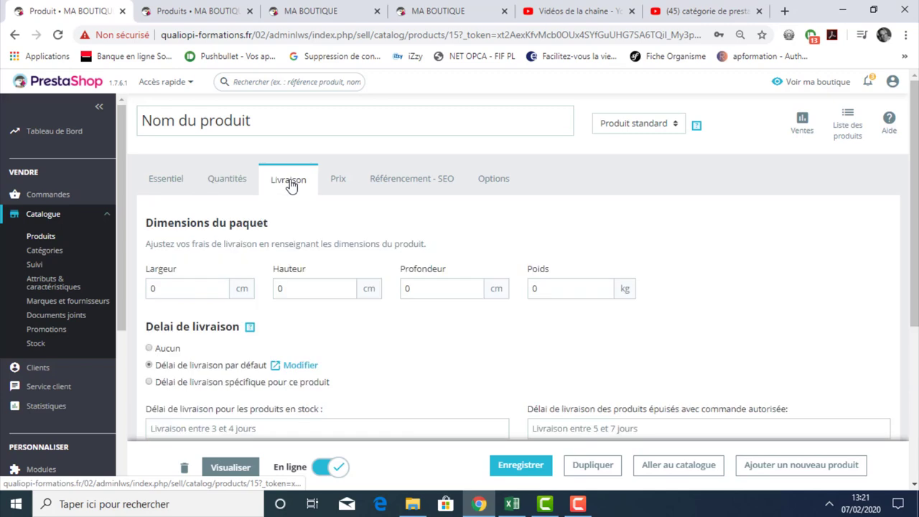
pyautogui.scroll(-3, 474, 297)
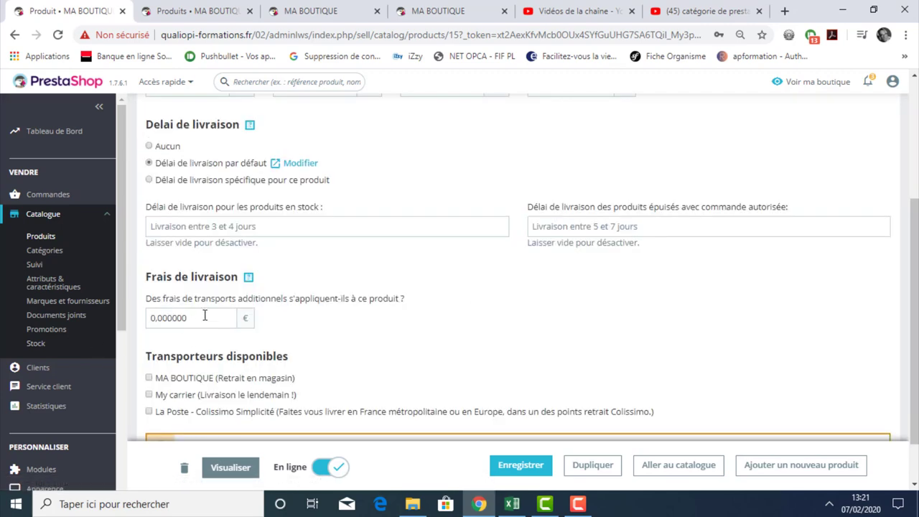
pyautogui.doubleClick(205, 316)
pyautogui.write('10')
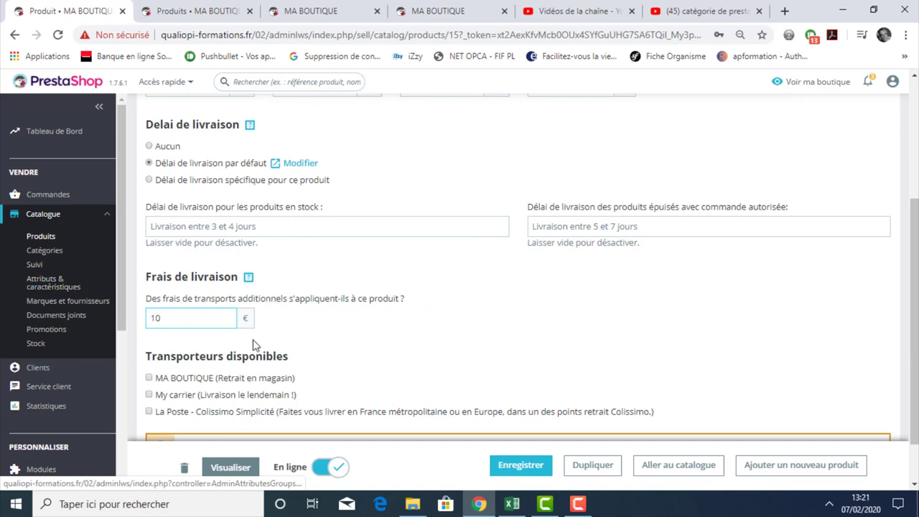
# Set the product's tax-excluded purchase price to 50 €.
pyautogui.scroll(3, 486, 380)
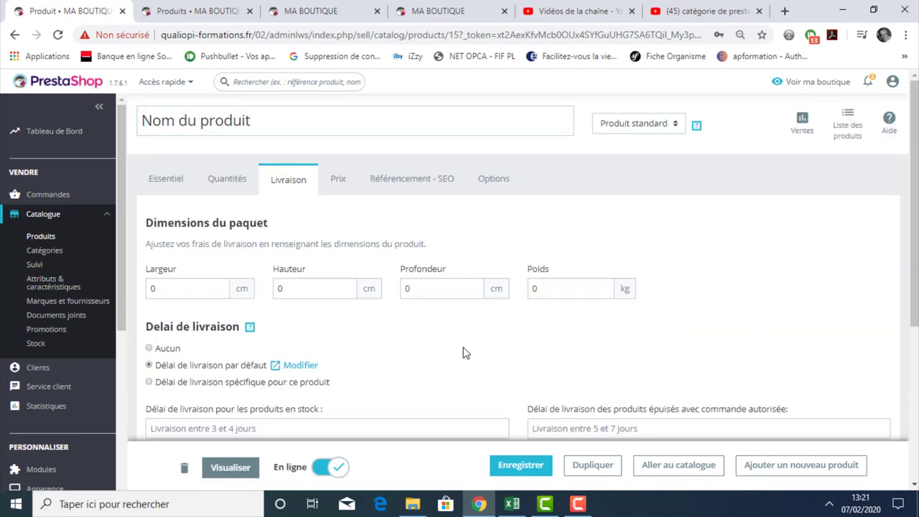
pyautogui.click(341, 182)
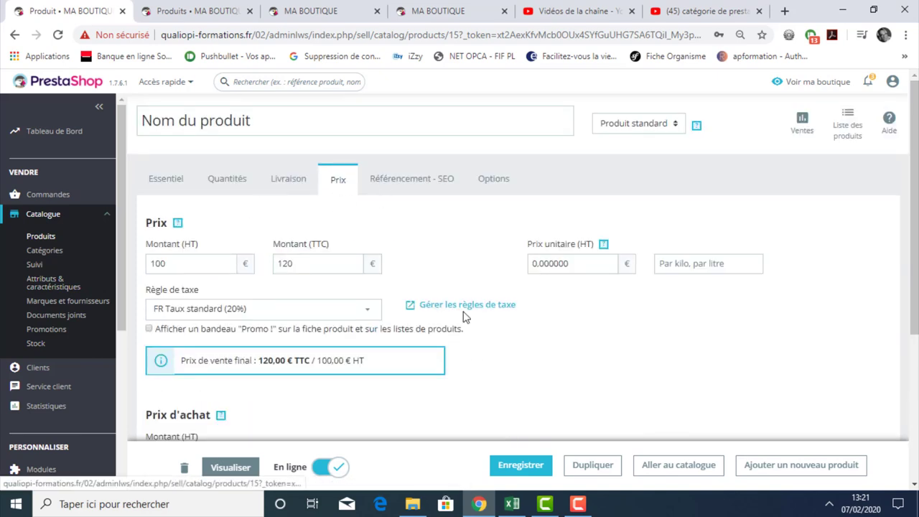
pyautogui.scroll(-4, 711, 384)
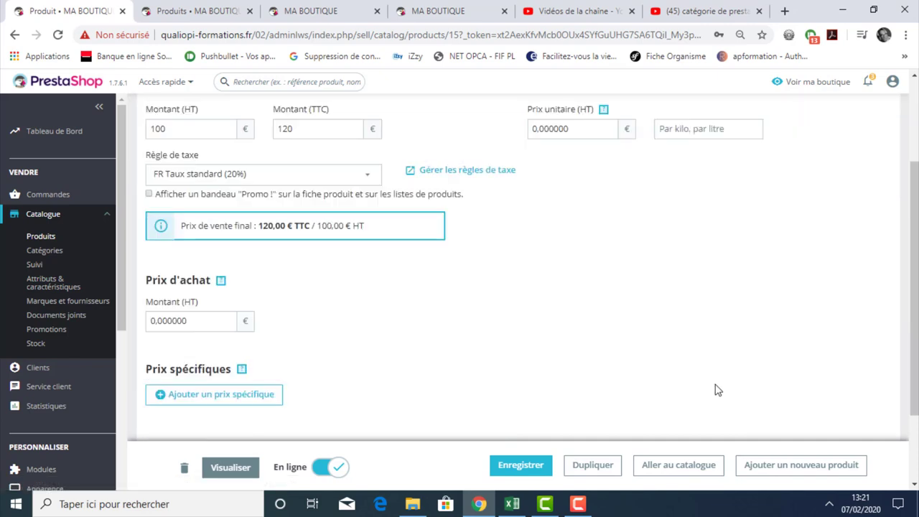
pyautogui.scroll(2, 716, 388)
pyautogui.moveTo(201, 320); pyautogui.dragTo(107, 337)
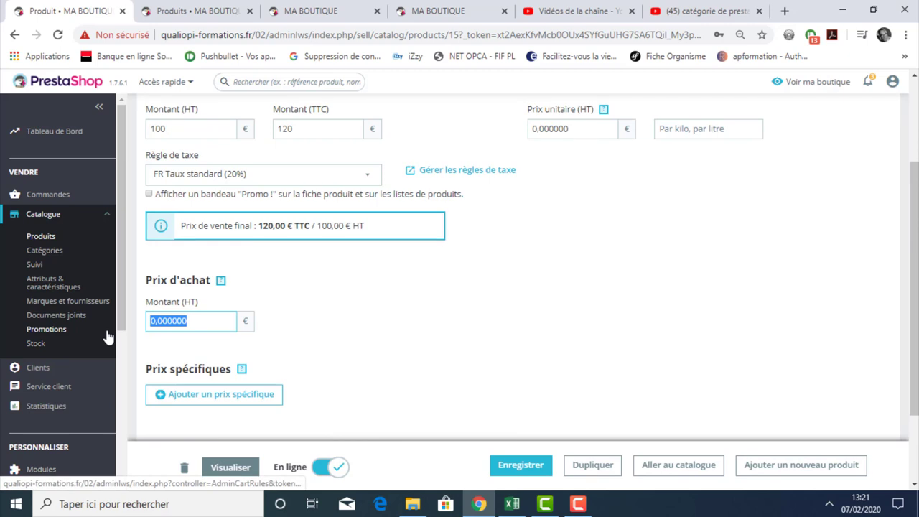
pyautogui.write('50')
pyautogui.click(445, 317)
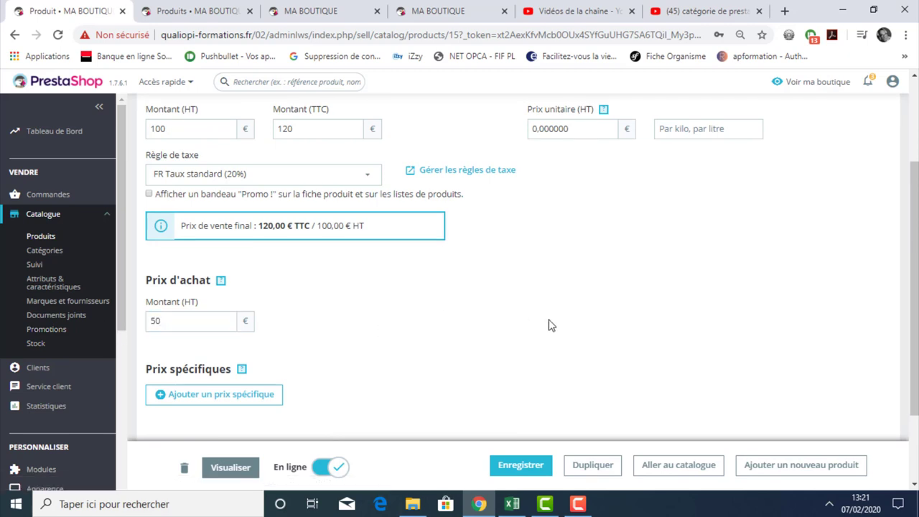
# Review the product's SEO settings, including its title tag, meta description, simplified URL and redirection page.
pyautogui.scroll(2, 567, 319)
pyautogui.click(432, 184)
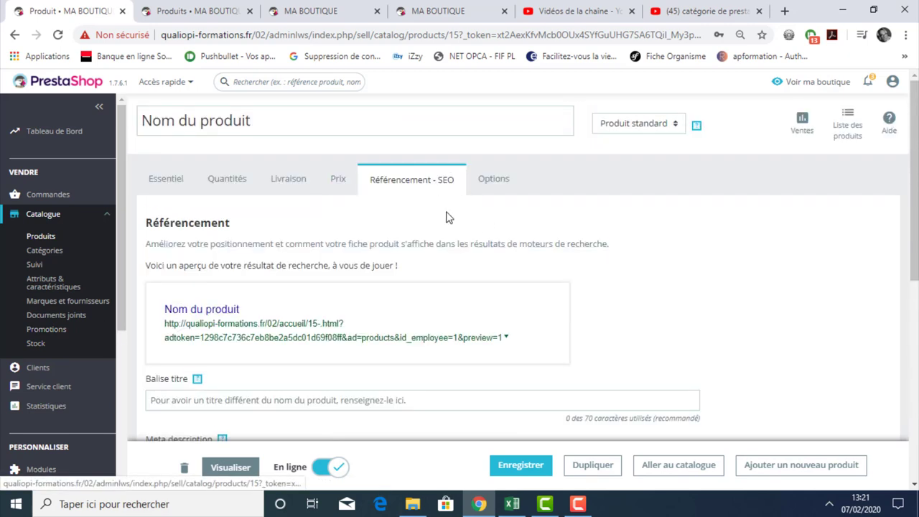
pyautogui.scroll(-3, 482, 314)
pyautogui.scroll(-3, 486, 314)
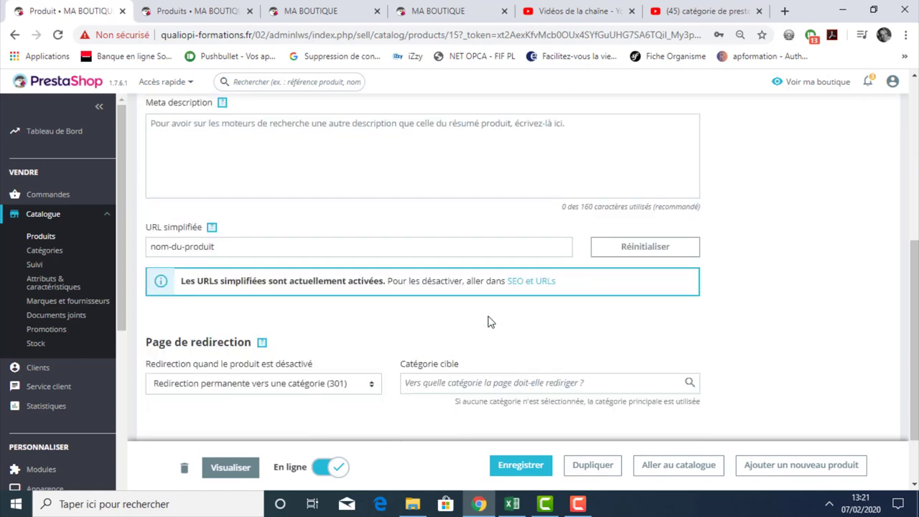
pyautogui.scroll(6, 495, 319)
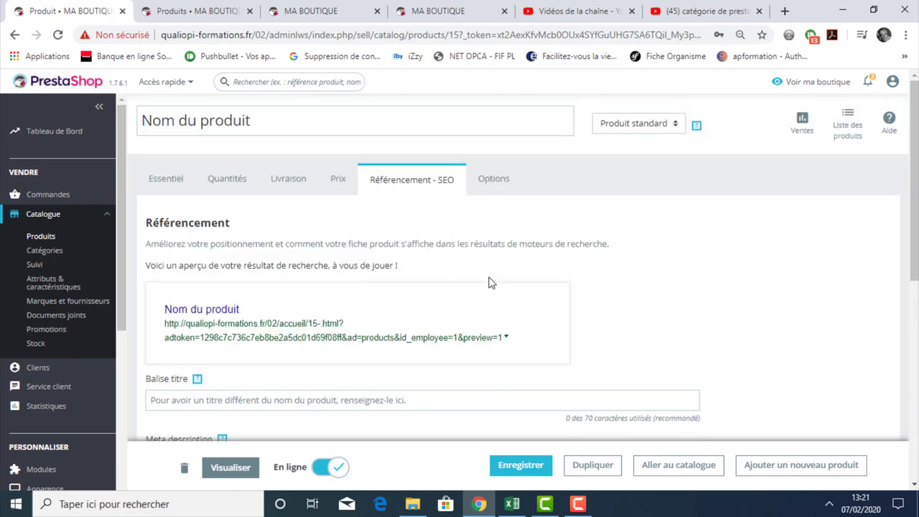
# Add a text-type customization field labelled "Votre nom" in the product's options, and save the product.
pyautogui.click(488, 181)
pyautogui.scroll(-2, 684, 297)
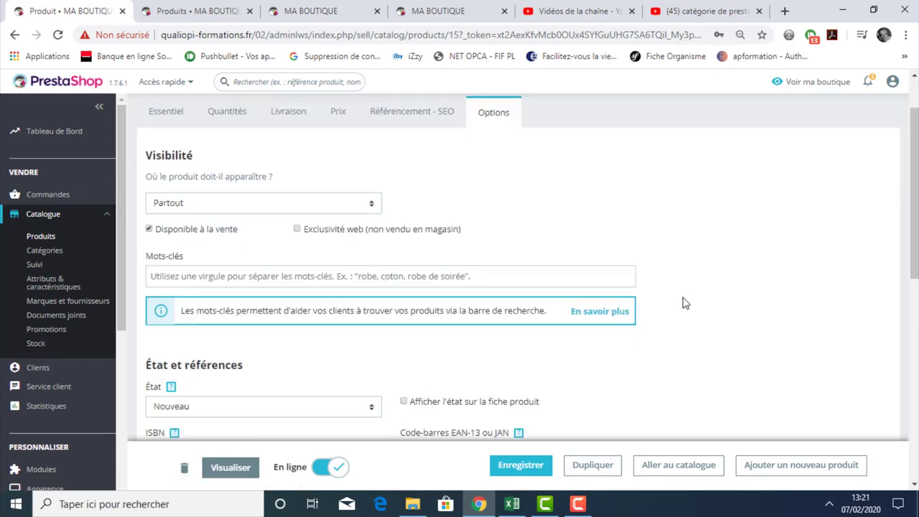
pyautogui.scroll(-2, 684, 306)
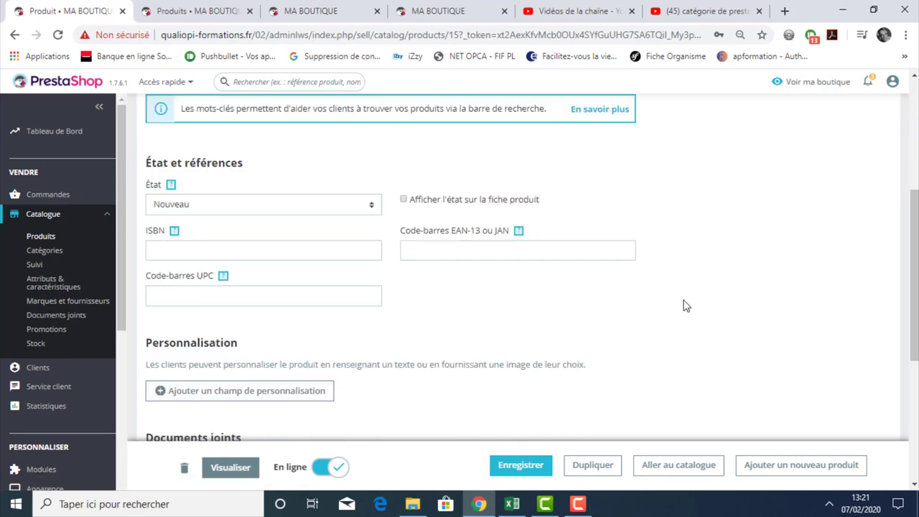
pyautogui.scroll(-1, 273, 326)
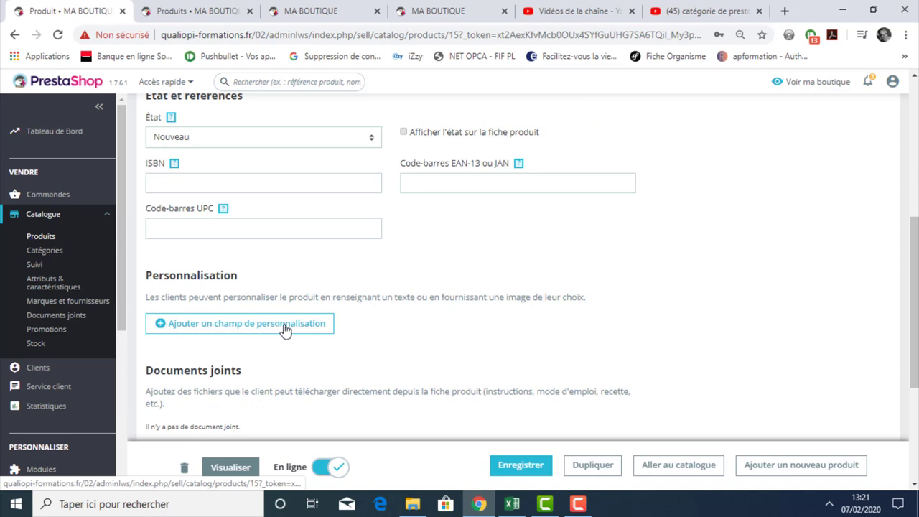
pyautogui.click(291, 330)
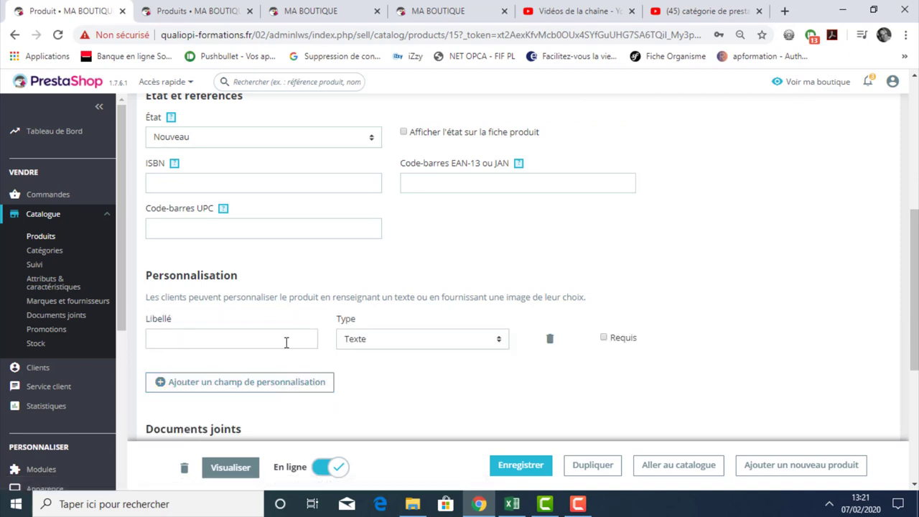
pyautogui.click(260, 341)
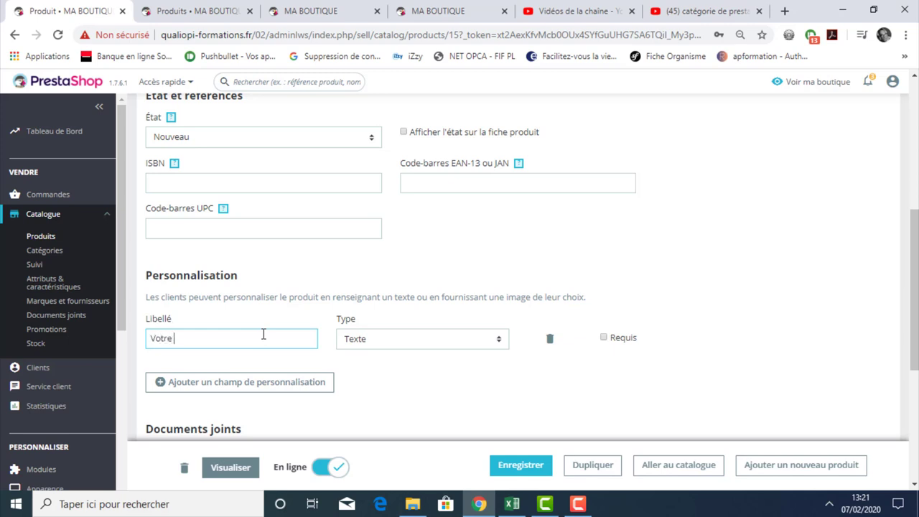
pyautogui.write('Votre nom')
pyautogui.scroll(-2, 444, 377)
pyautogui.scroll(-1, 441, 377)
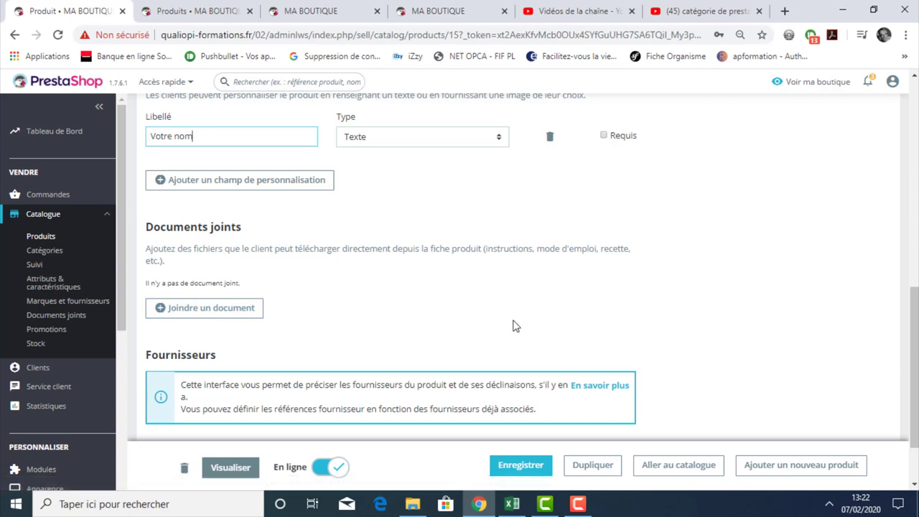
pyautogui.scroll(-1, 761, 287)
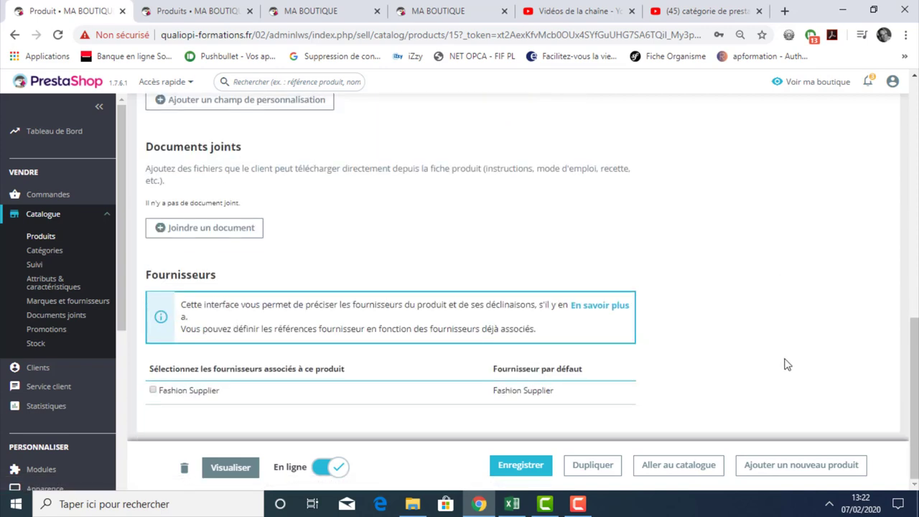
pyautogui.click(524, 467)
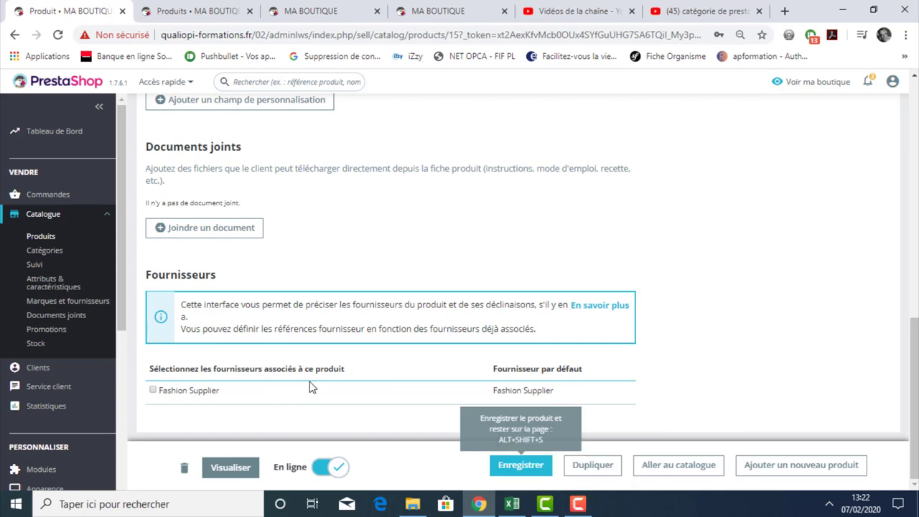
# Open the shop's storefront and look for the new product in the Senteur, Bougies Religieuse and Fete categories.
pyautogui.scroll(3, 311, 387)
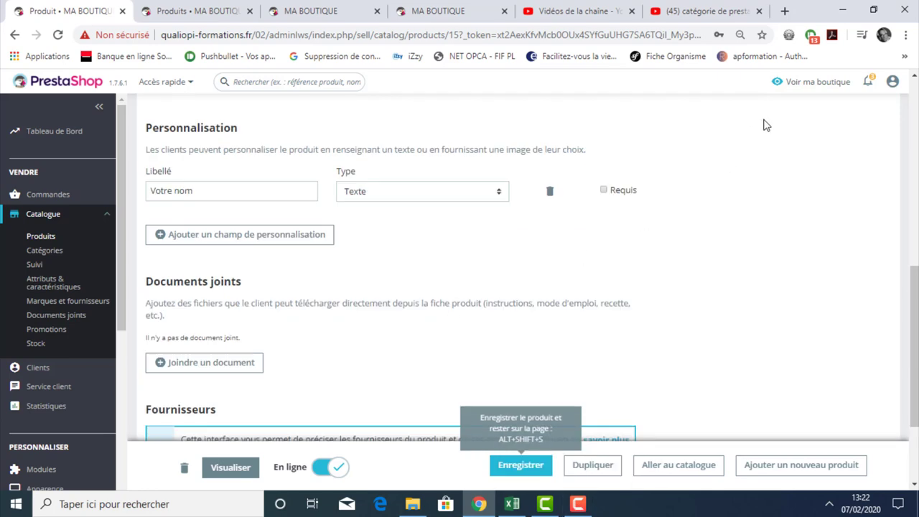
pyautogui.click(814, 84)
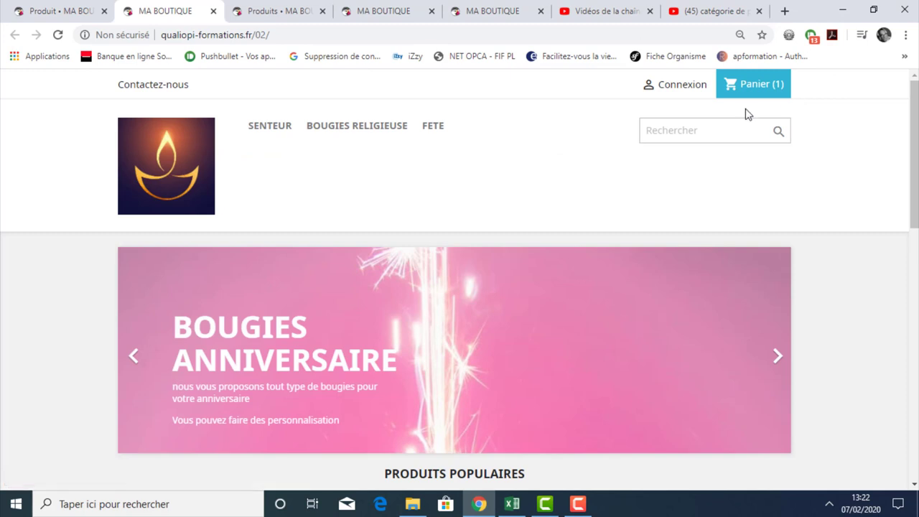
pyautogui.click(261, 129)
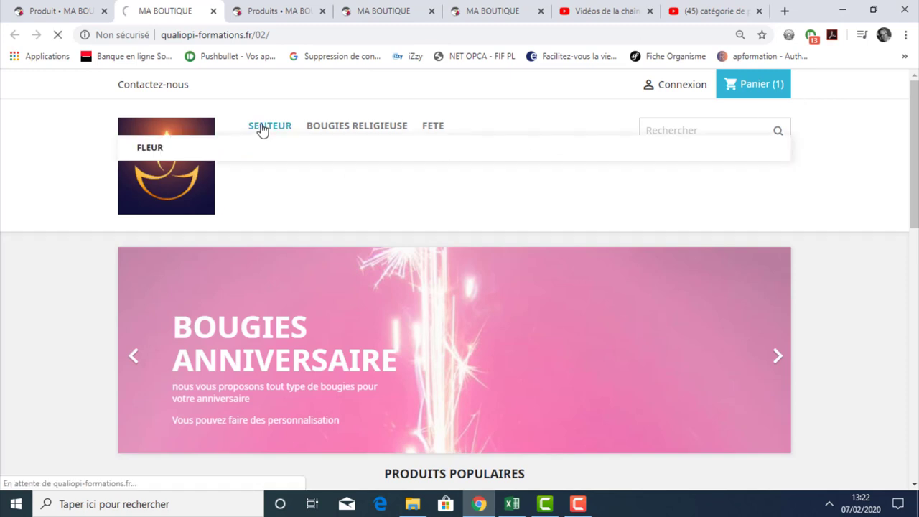
pyautogui.scroll(-2, 293, 139)
pyautogui.scroll(2, 293, 139)
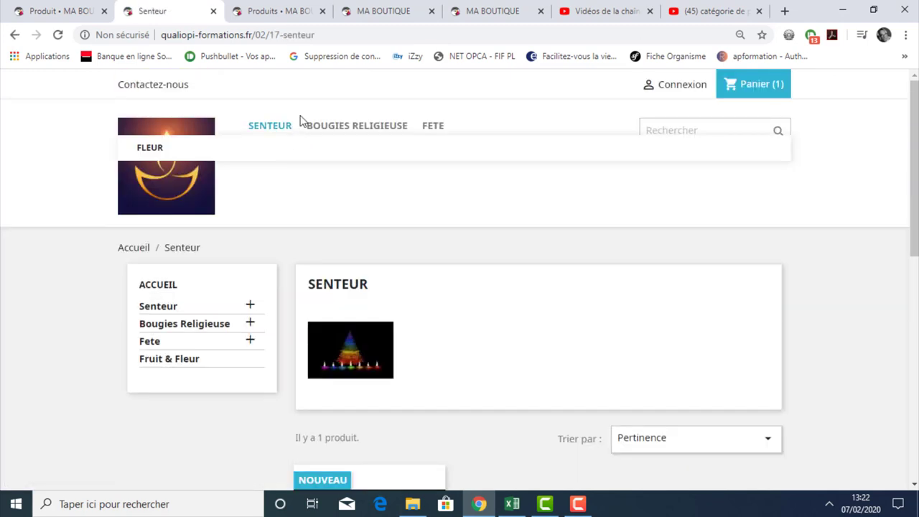
pyautogui.click(322, 127)
pyautogui.scroll(-3, 423, 146)
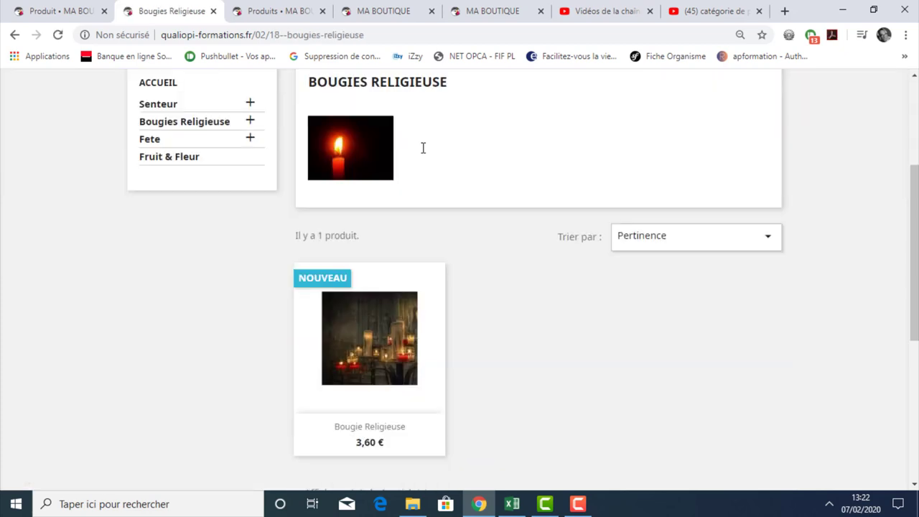
pyautogui.scroll(3, 423, 146)
pyautogui.moveTo(433, 133)
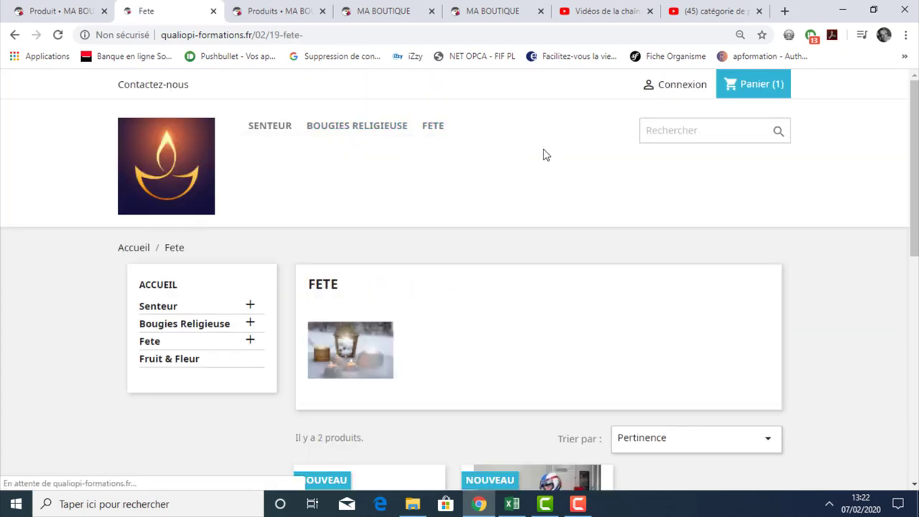
pyautogui.scroll(-3, 543, 154)
pyautogui.scroll(-2, 693, 312)
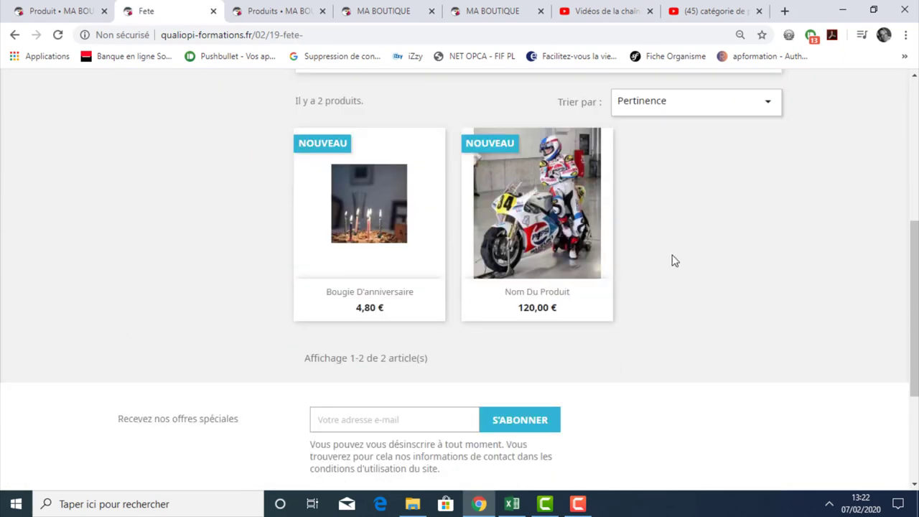
# Open the new product's page from the Fete category and check its image, price, texts, customization field and product details.
pyautogui.click(552, 214)
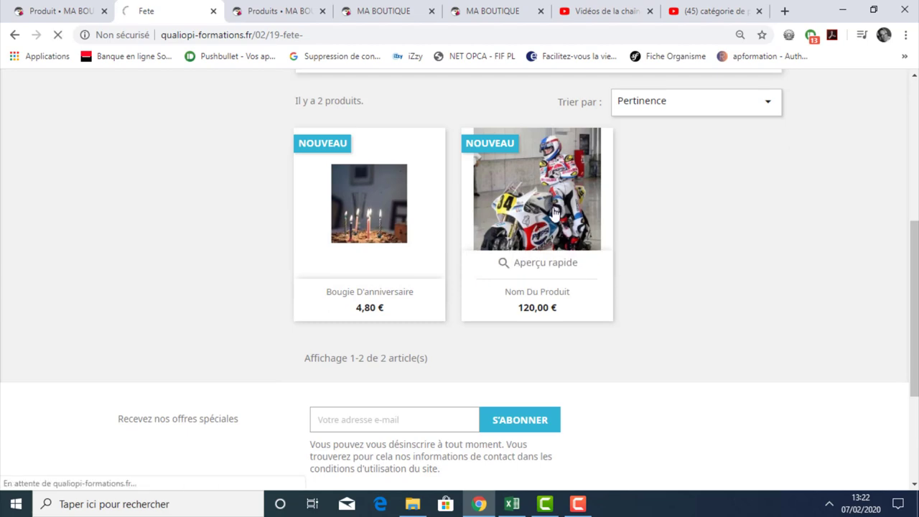
pyautogui.scroll(-2, 355, 257)
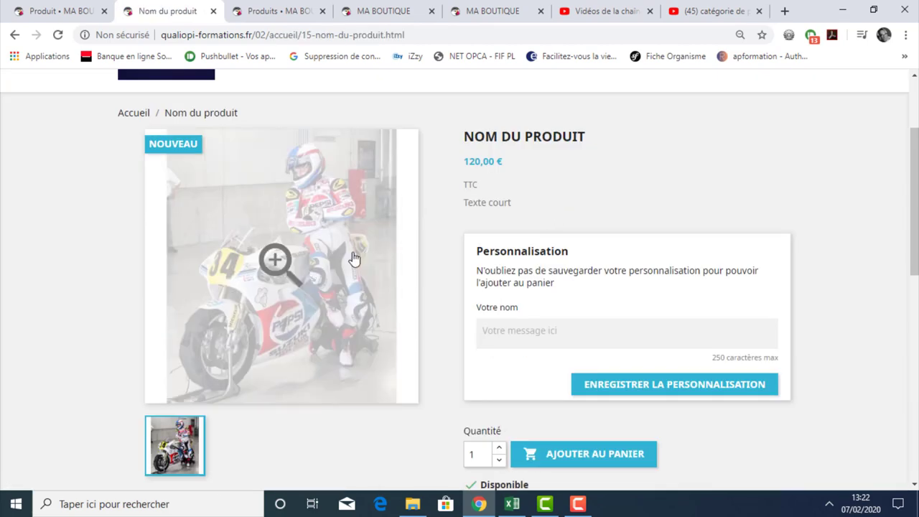
pyautogui.scroll(-1, 671, 219)
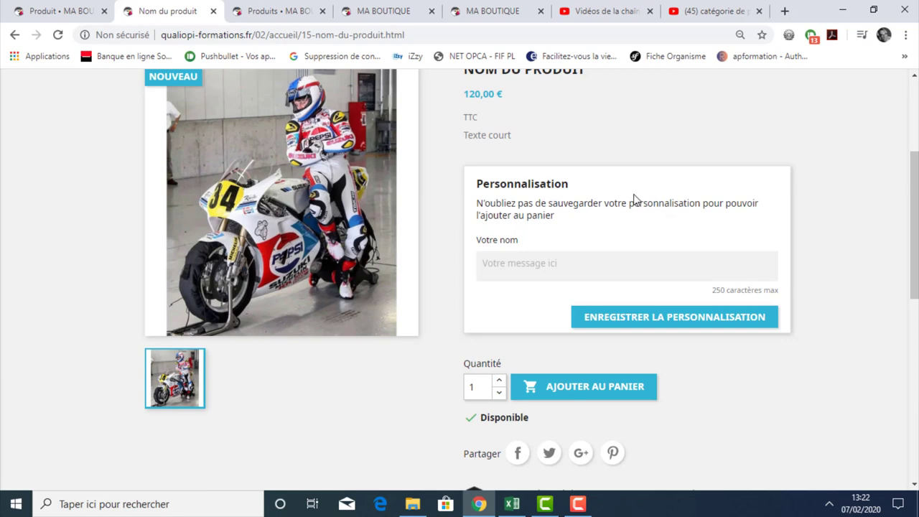
pyautogui.scroll(-5, 642, 241)
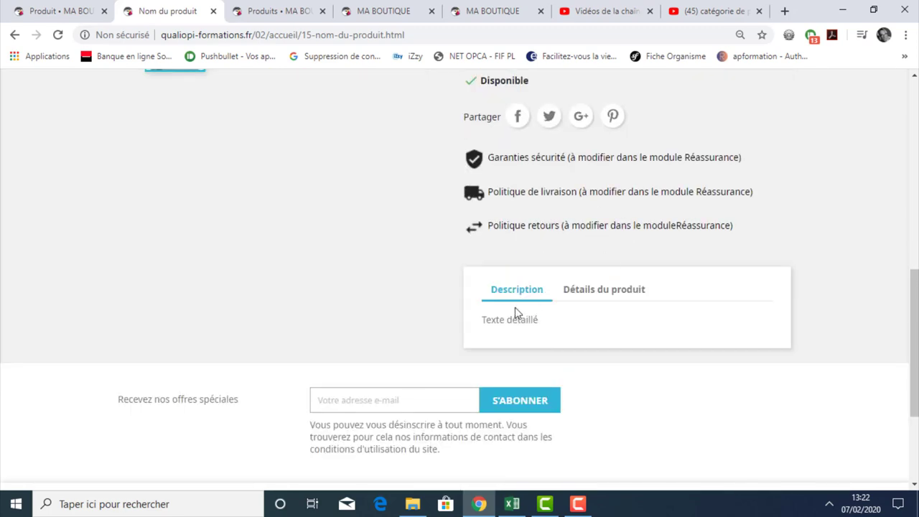
pyautogui.click(601, 289)
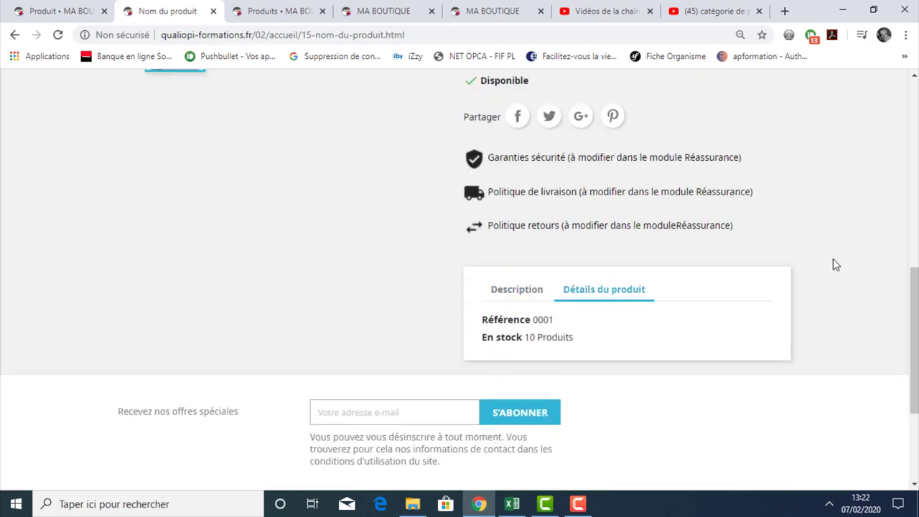
pyautogui.scroll(6, 835, 264)
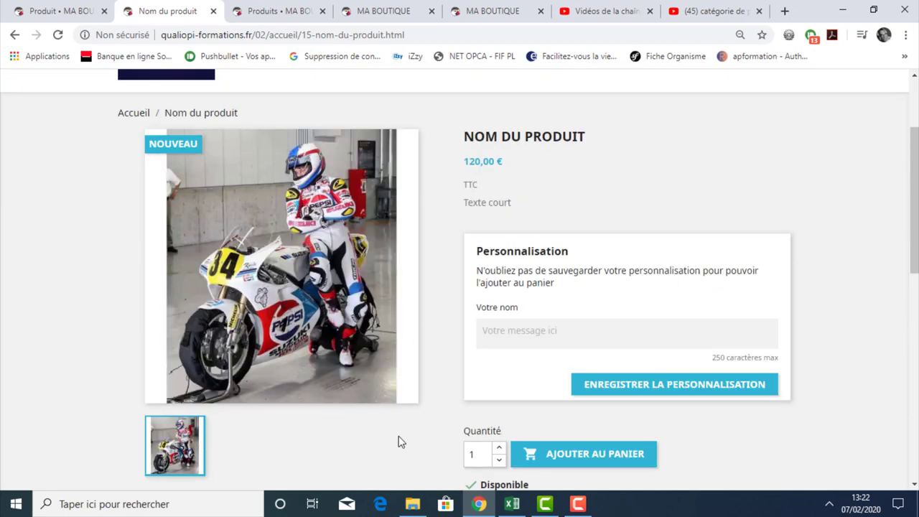
pyautogui.scroll(2, 400, 427)
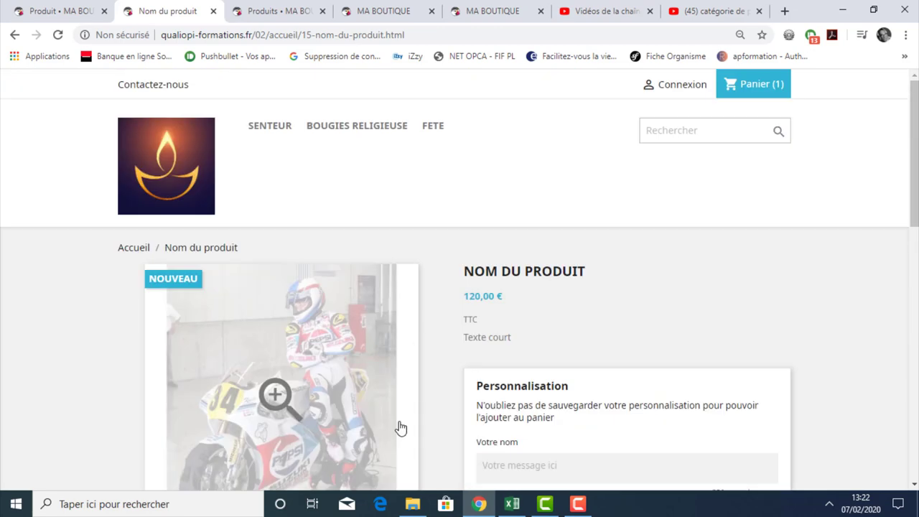
pyautogui.click(577, 505)
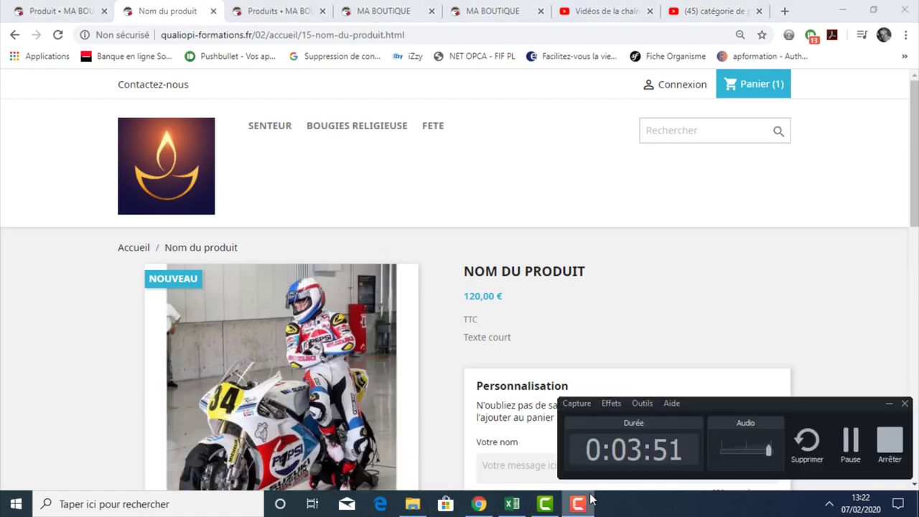